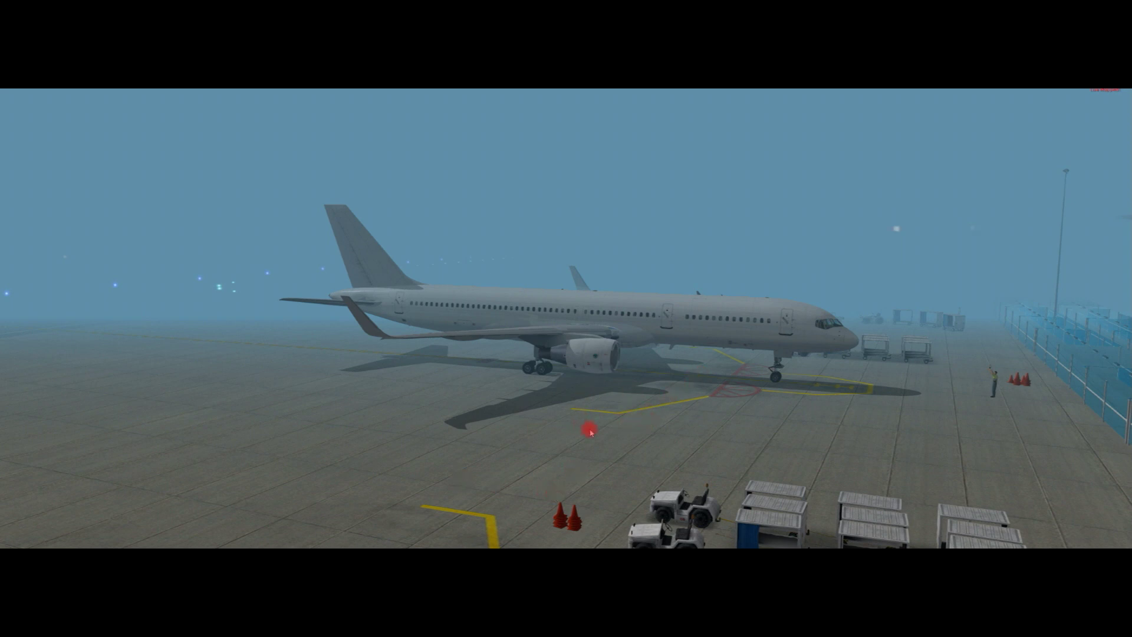
# - Orbit the view around the parked 757 on the foggy apron and pull back
pyautogui.moveTo(677, 392); pyautogui.dragTo(7, 412)
pyautogui.moveTo(776, 386)
pyautogui.mouseDown()
pyautogui.moveTo(740, 371)
pyautogui.moveTo(733, 383)
pyautogui.moveTo(760, 378)
pyautogui.mouseUp()
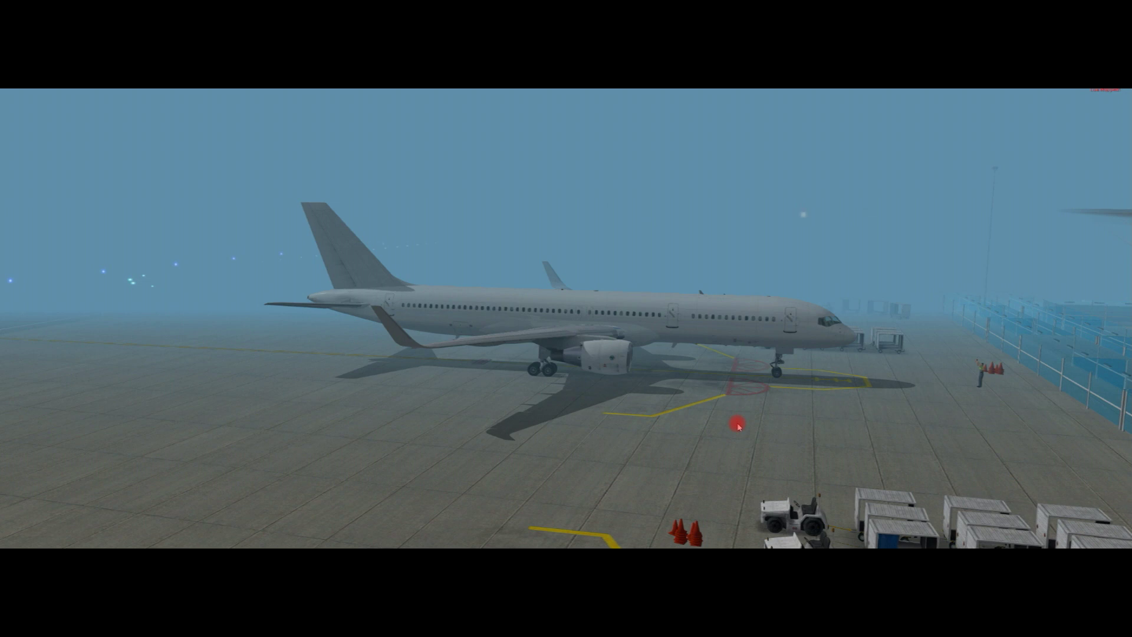
pyautogui.moveTo(735, 409); pyautogui.dragTo(924, 298)
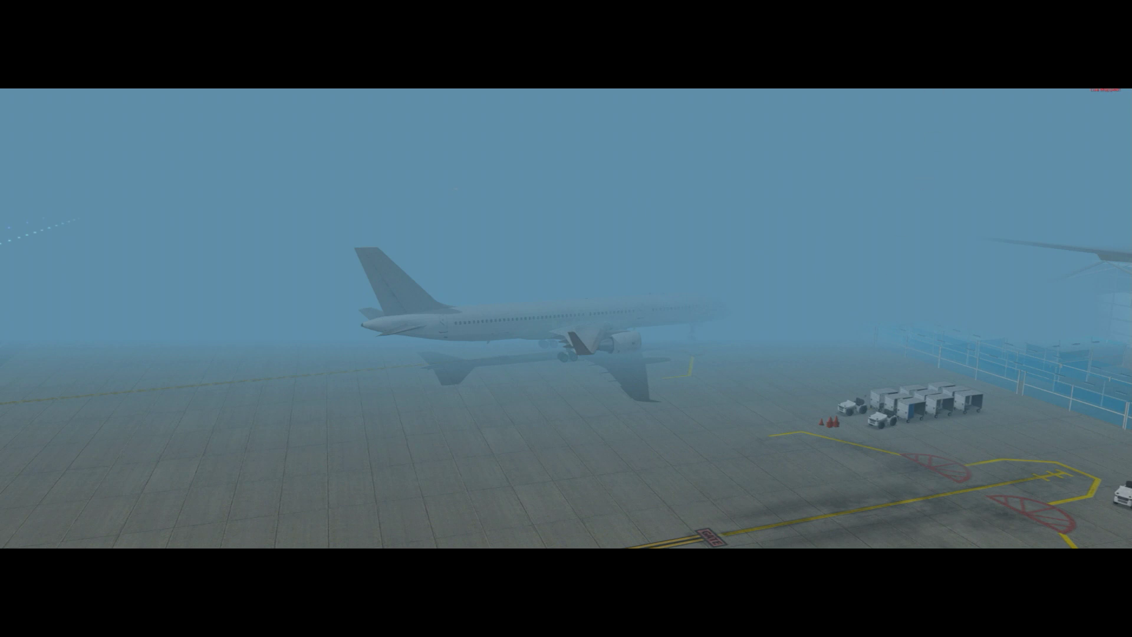
# - Open the SkyMAXX Pro configuration from the Plugins menu to review rendering options
pyautogui.click(253, 93)
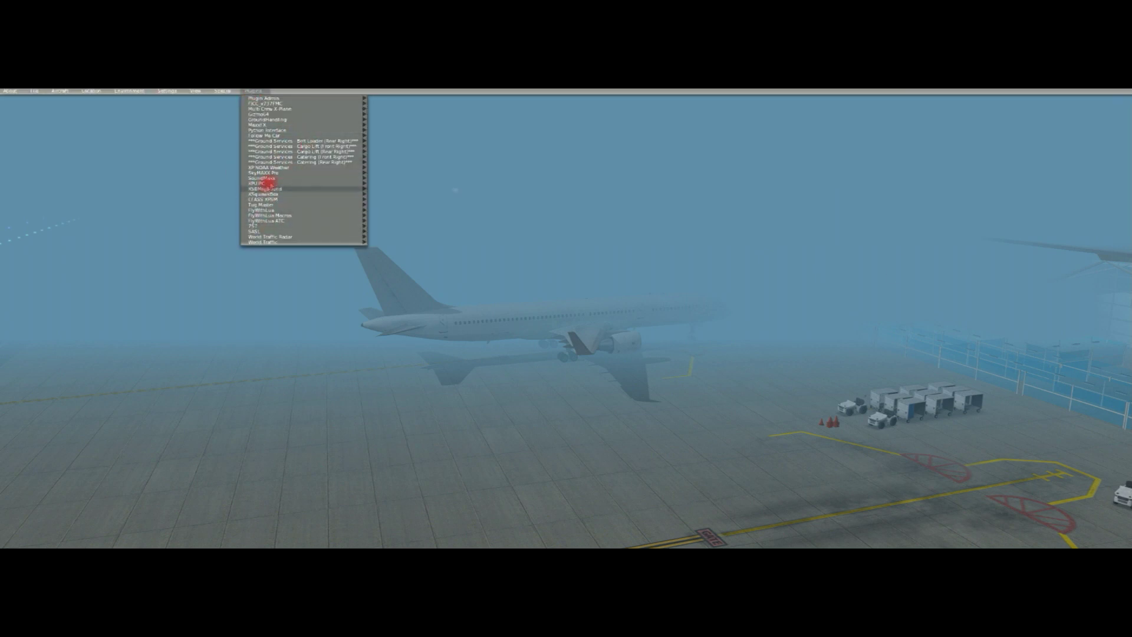
pyautogui.click(273, 177)
pyautogui.click(279, 175)
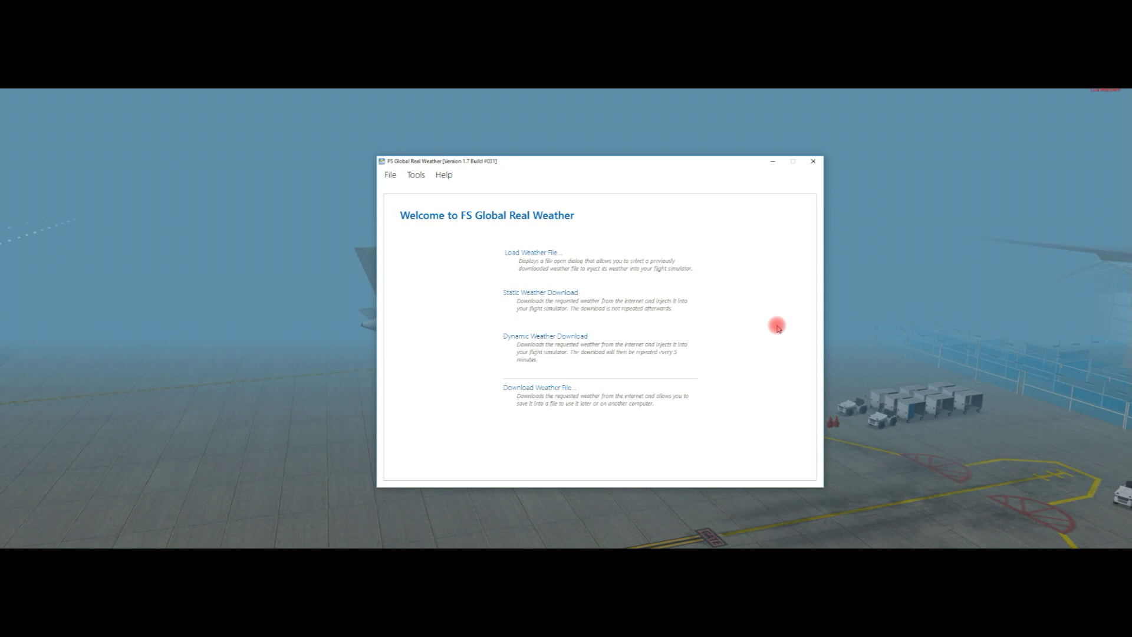
# - Start a dynamic download of the most current weather and continue
pyautogui.click(563, 337)
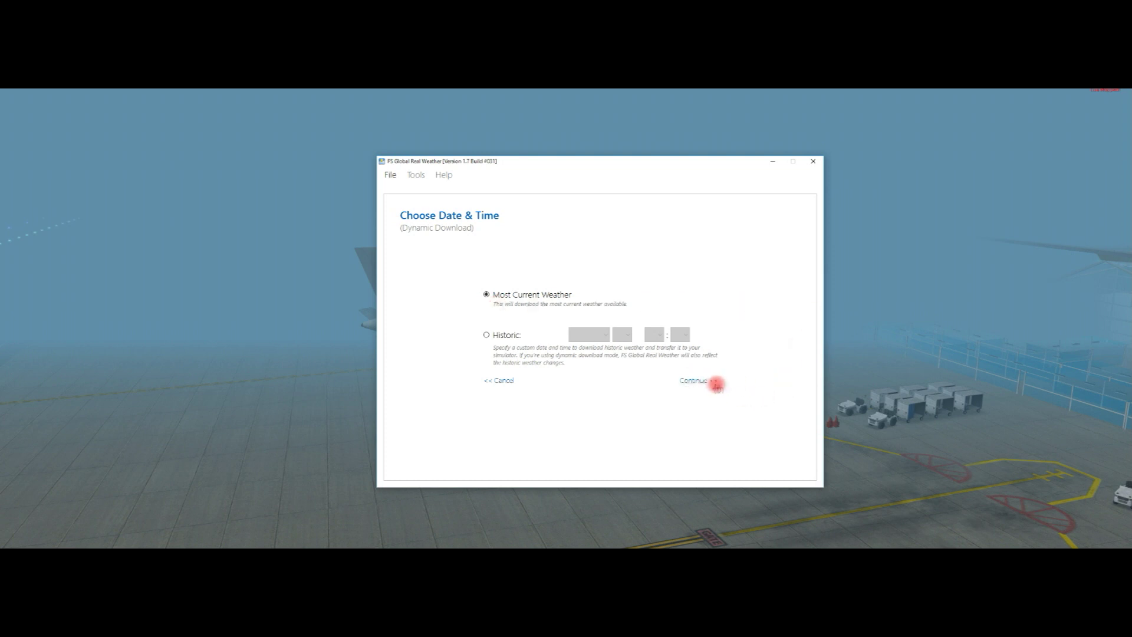
pyautogui.click(707, 384)
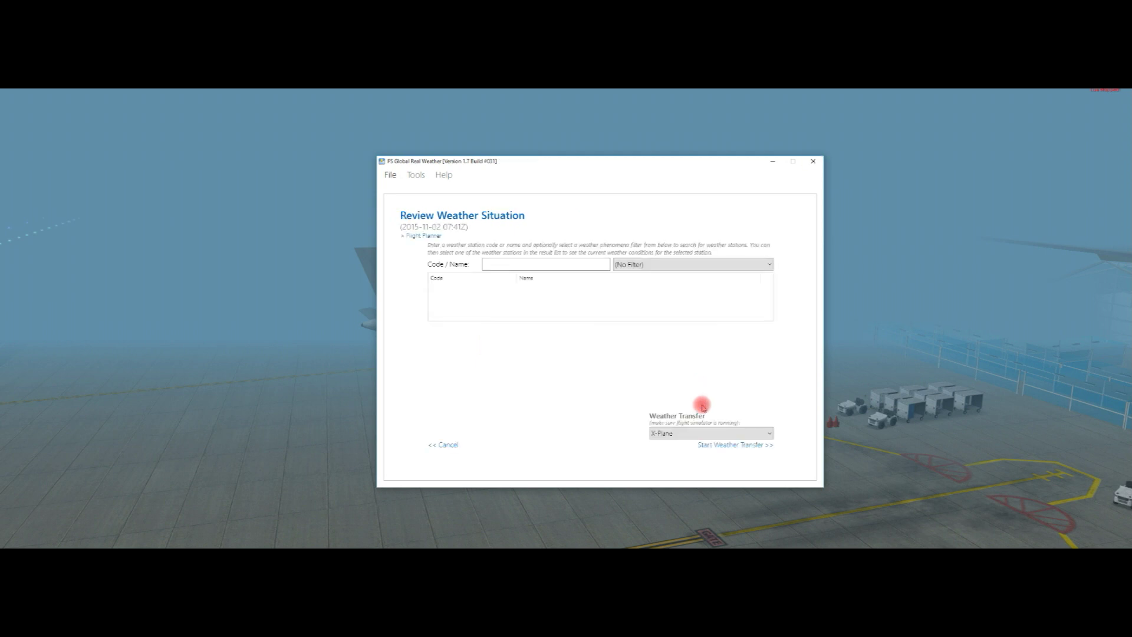
# - Search for station EGGD to show Bristol's 50 m visibility conditions
pyautogui.click(523, 264)
pyautogui.write('EGGD')
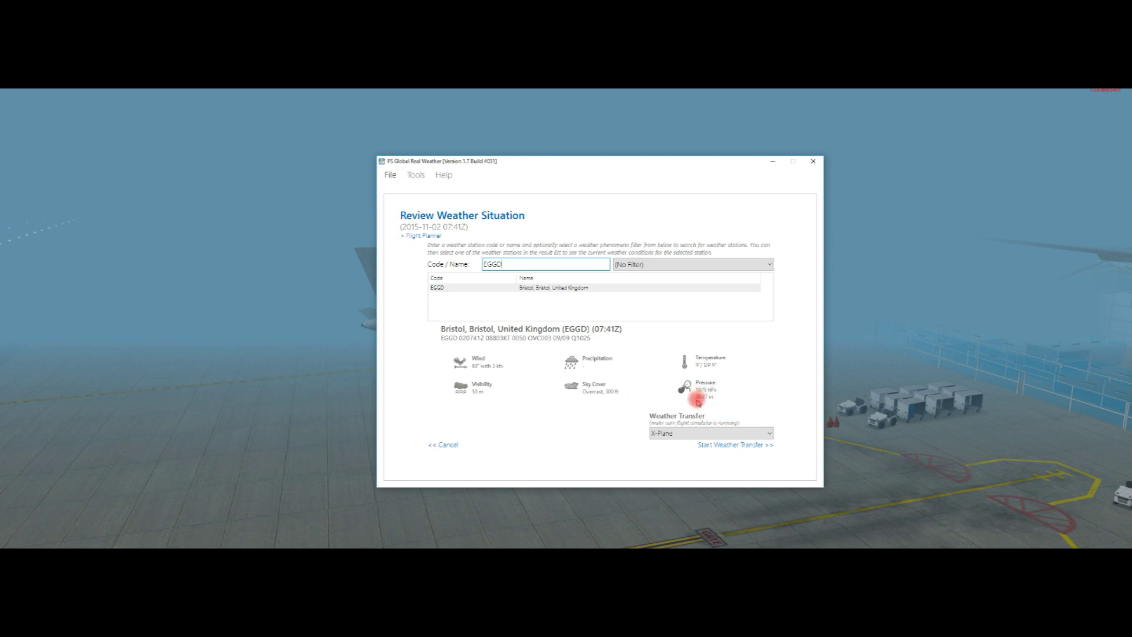
# - Start transferring the Bristol weather to X-Plane and move the window to the lower left
pyautogui.click(739, 445)
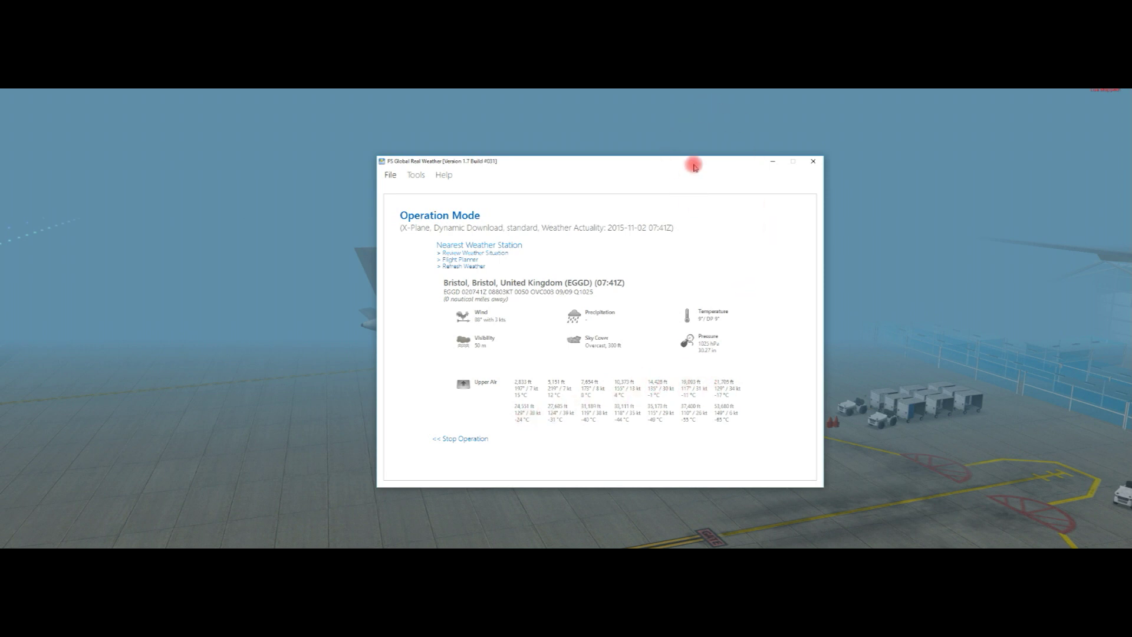
pyautogui.moveTo(692, 165); pyautogui.dragTo(0, 130)
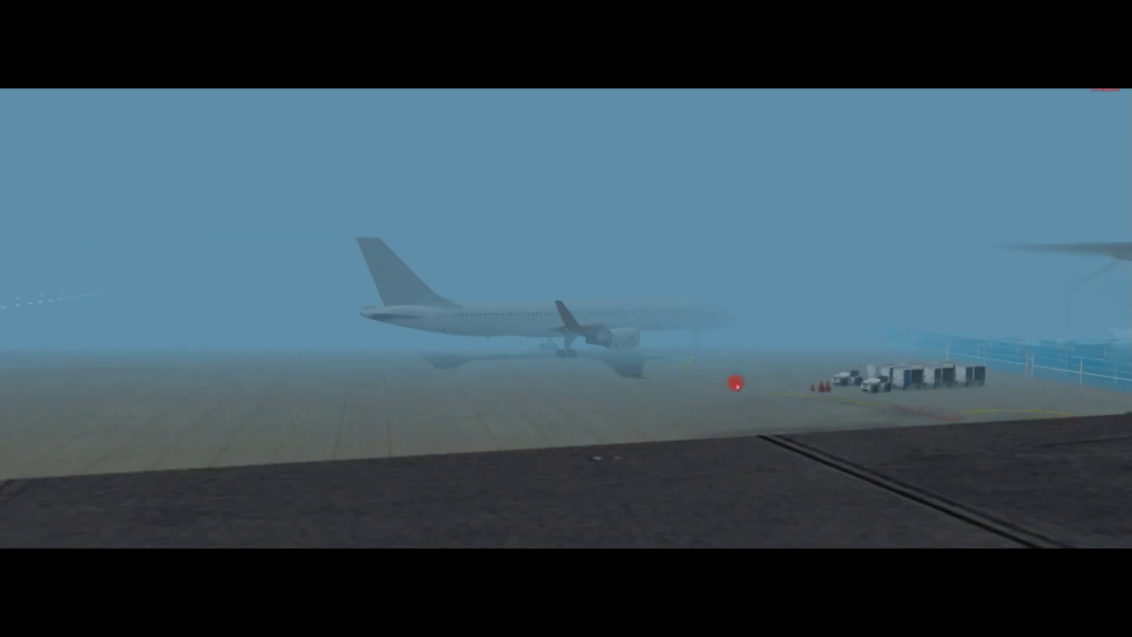
# - Orbit the chase camera around the 757 as it climbs with gear down
pyautogui.moveTo(506, 401); pyautogui.dragTo(631, 262)
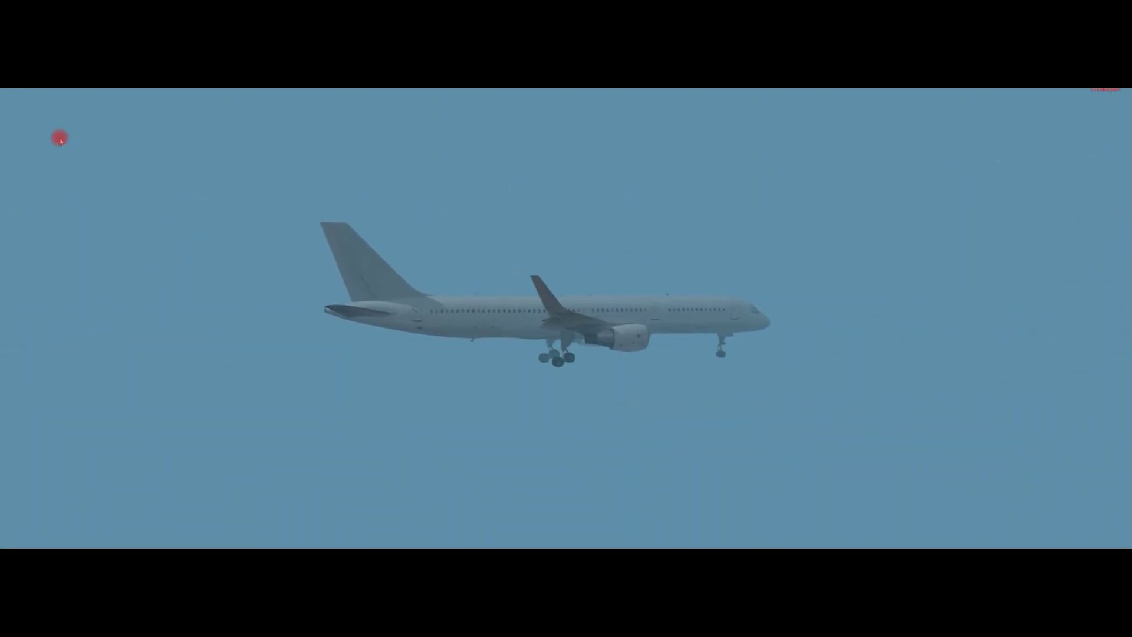
# - Pause the sim, orbit the view, and relocate the 757 to Bristol International
pyautogui.press('p')
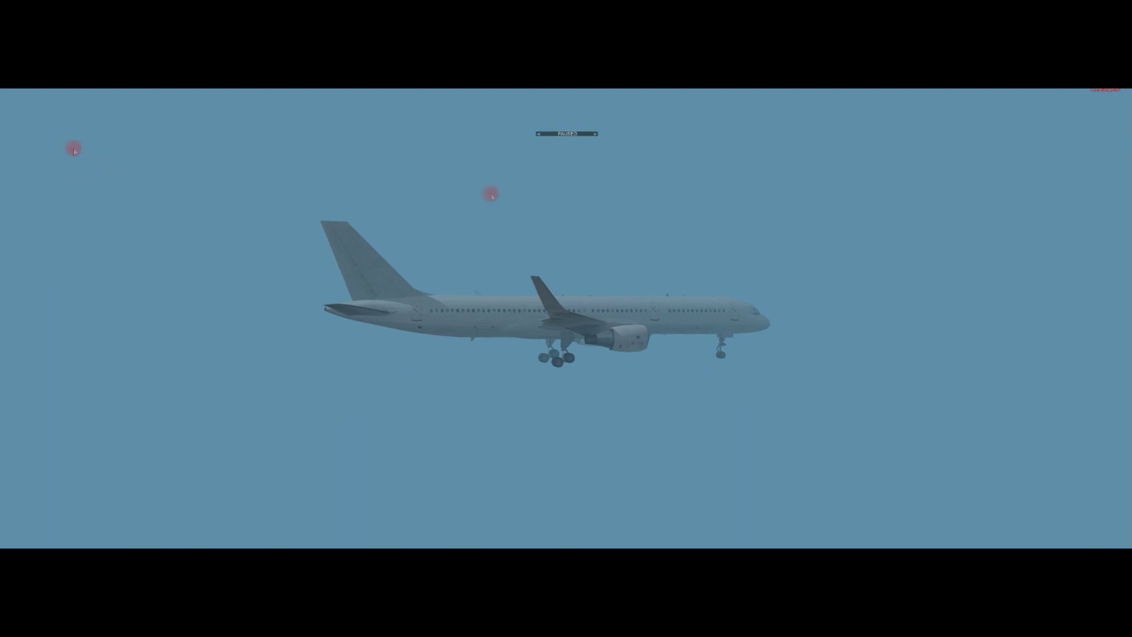
pyautogui.moveTo(321, 273); pyautogui.dragTo(760, 310)
pyautogui.moveTo(948, 314); pyautogui.dragTo(552, 299)
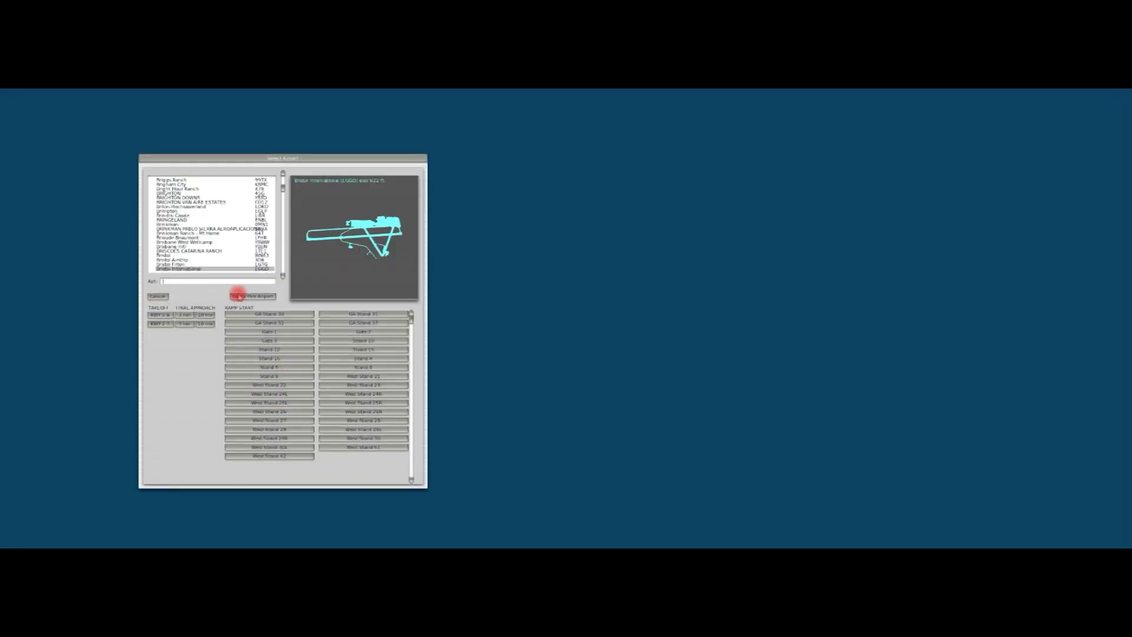
pyautogui.click(239, 296)
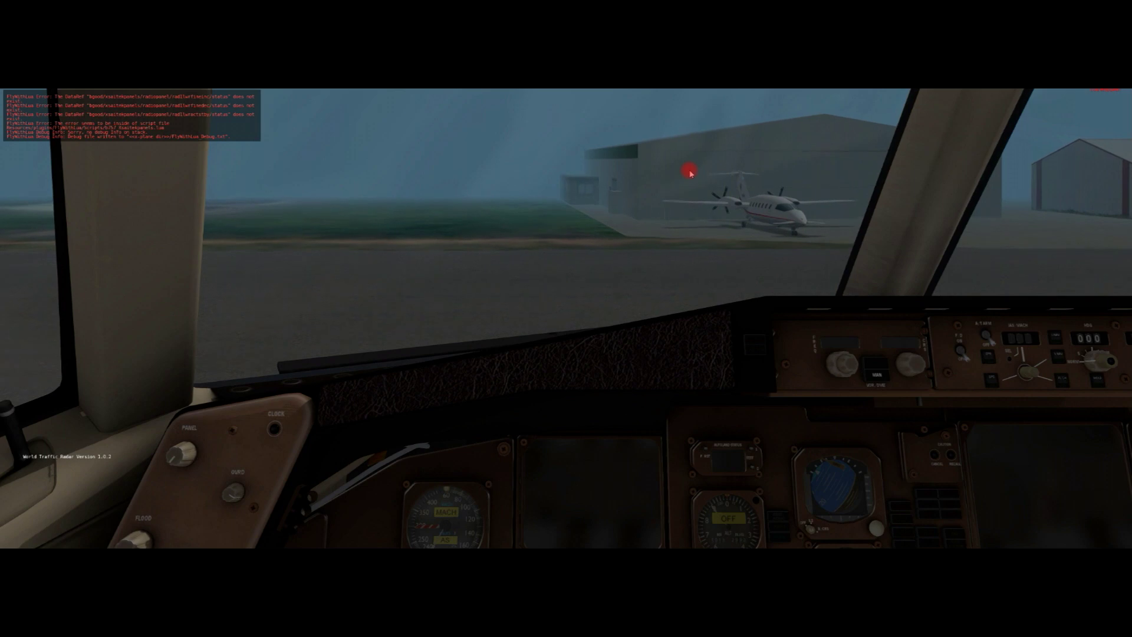
# - Switch to an outside view and orbit around the 757 on the misty Bristol runway
pyautogui.hotkey('shift', '8')
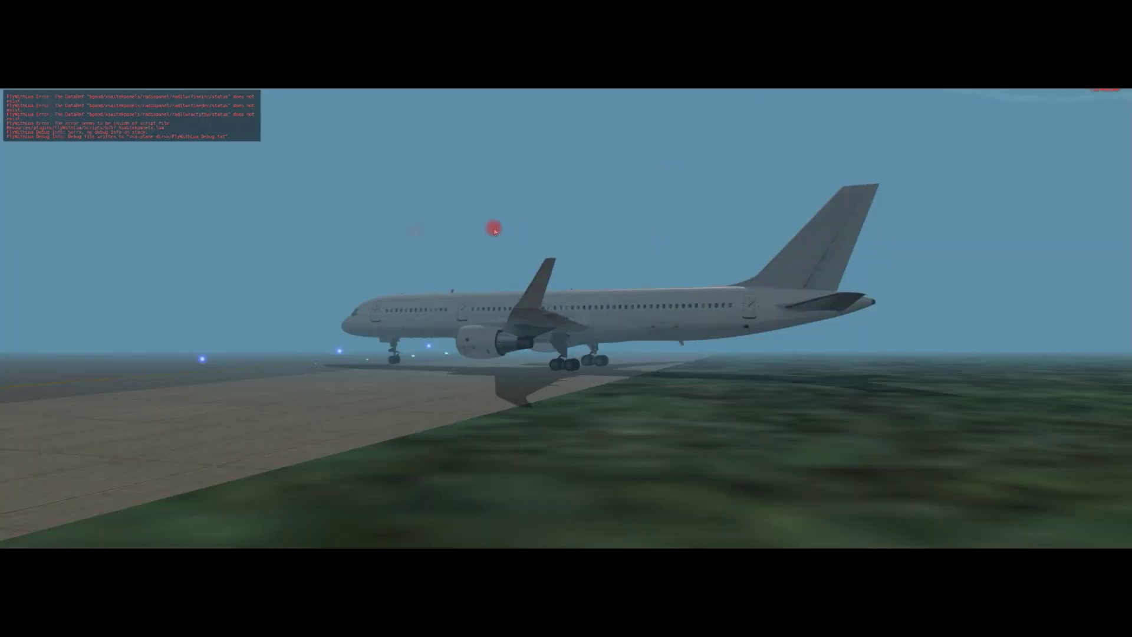
pyautogui.press('Left')
pyautogui.press('Left')
pyautogui.press('Left')
pyautogui.press('Left')
pyautogui.press('Left')
pyautogui.press('Left')
pyautogui.press('Left')
pyautogui.press('Left')
pyautogui.press('Left')
pyautogui.press('Left')
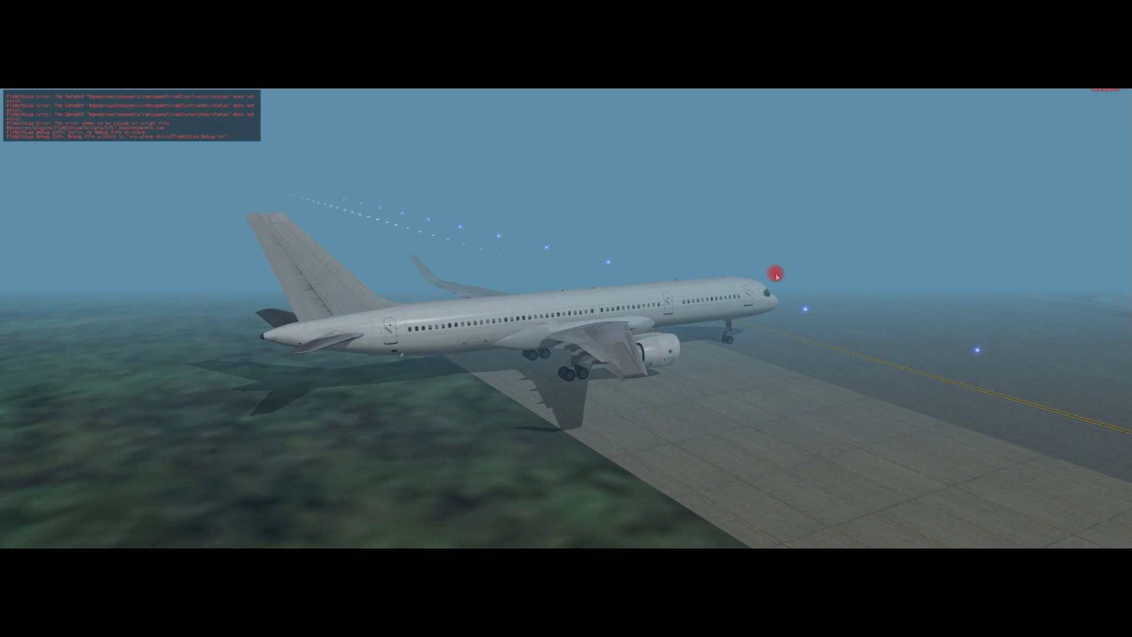
pyautogui.press('Left')
pyautogui.press('Left')
pyautogui.press('Left')
pyautogui.press('Left')
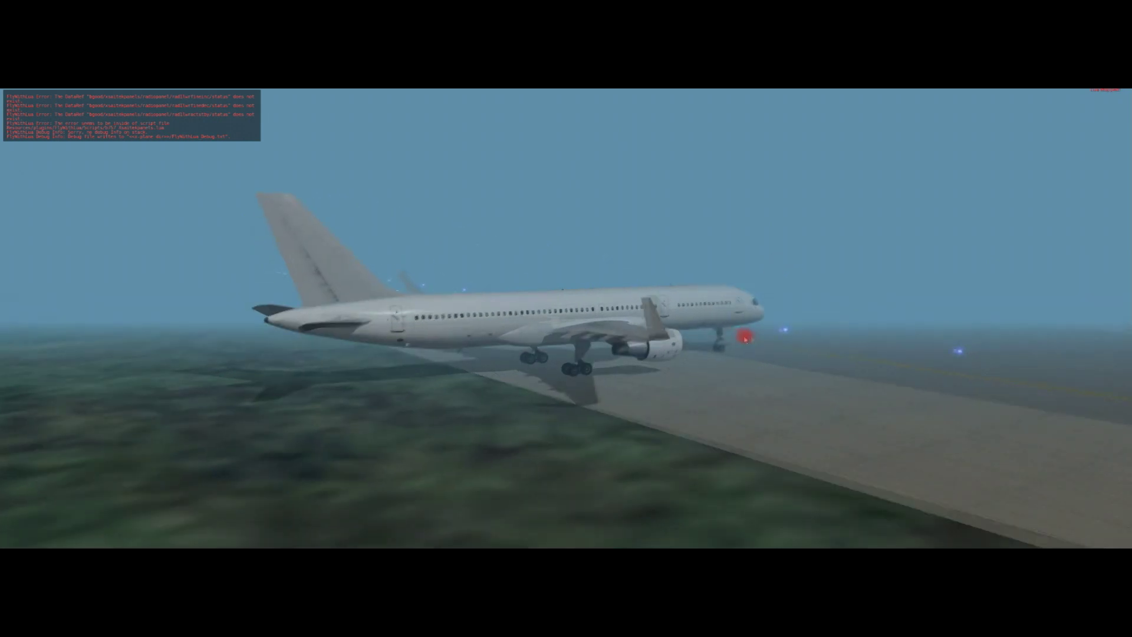
pyautogui.press('Left')
pyautogui.press('Left')
pyautogui.press('Left')
pyautogui.press('Left')
pyautogui.press('Left')
pyautogui.press('Left')
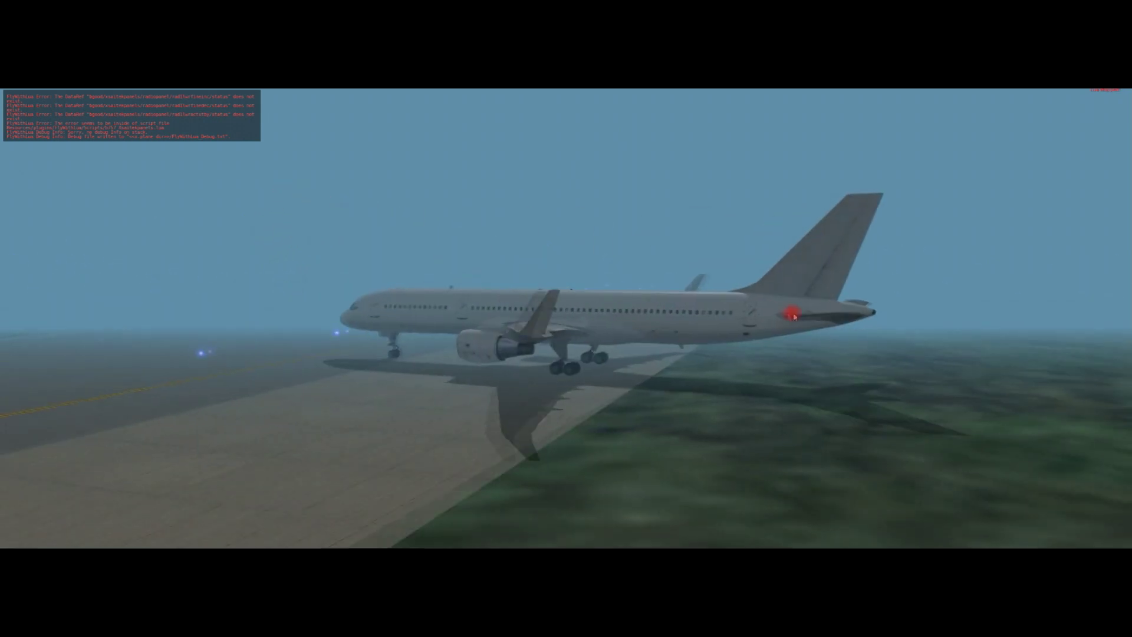